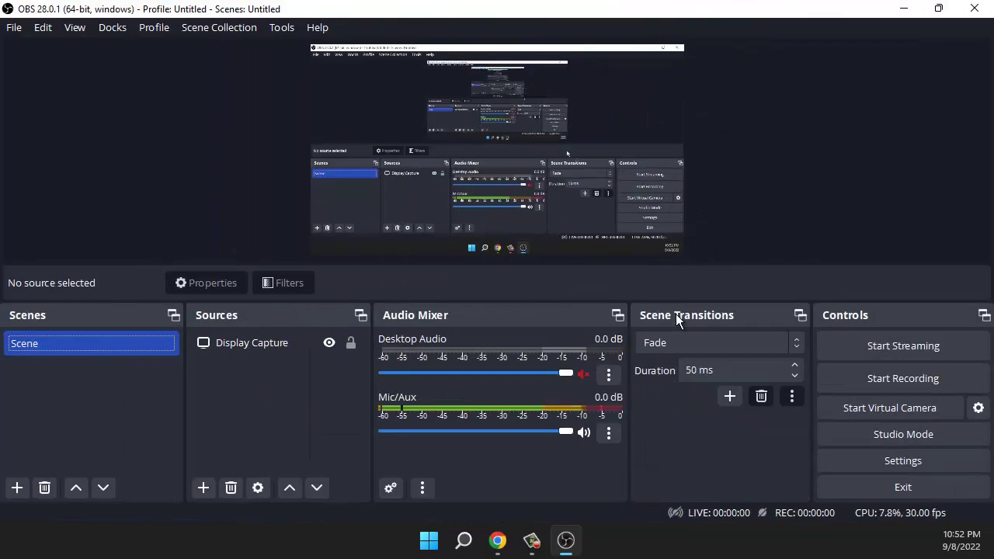
Record a short test clip and stop it so it saves as an MP4
{"action": "left_click", "coordinate": [873, 383]}
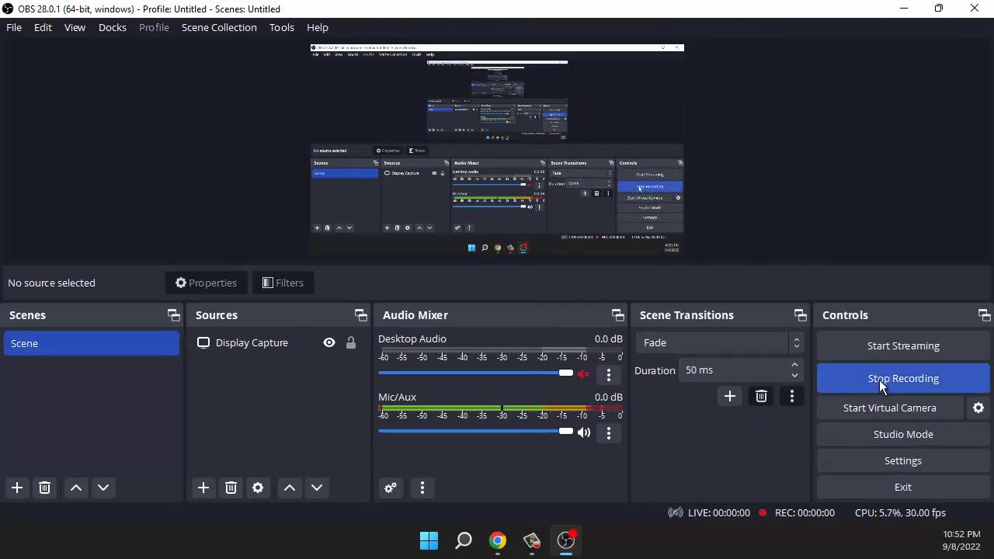
{"action": "left_click", "coordinate": [944, 379]}
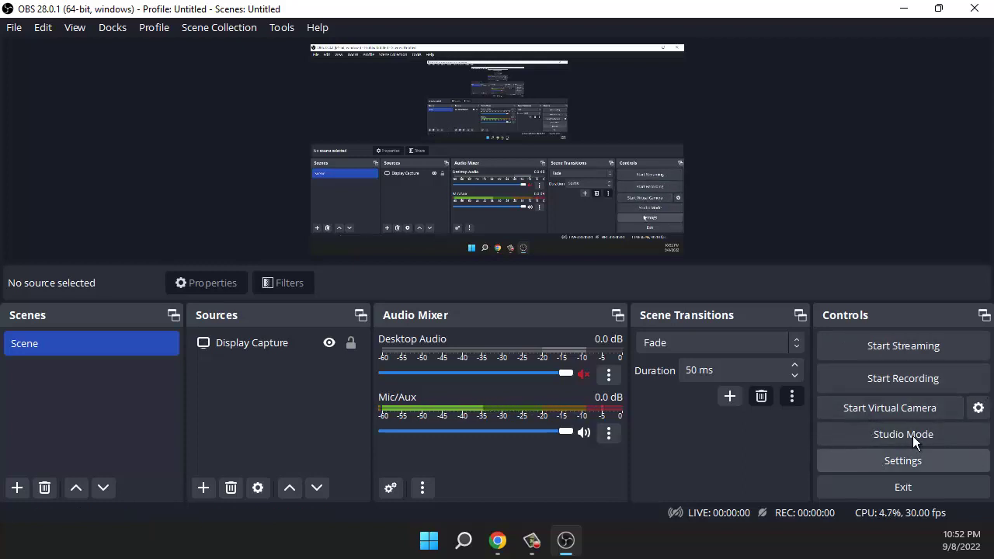
In Settings > Output, change Output Mode to Simple, then apply and close
{"action": "left_click", "coordinate": [900, 460]}
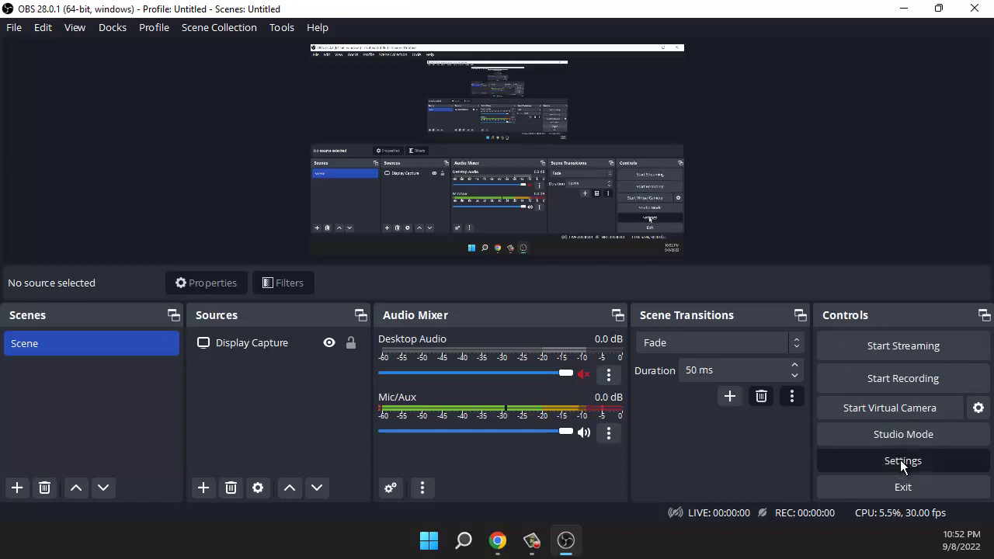
{"action": "left_click", "coordinate": [889, 459]}
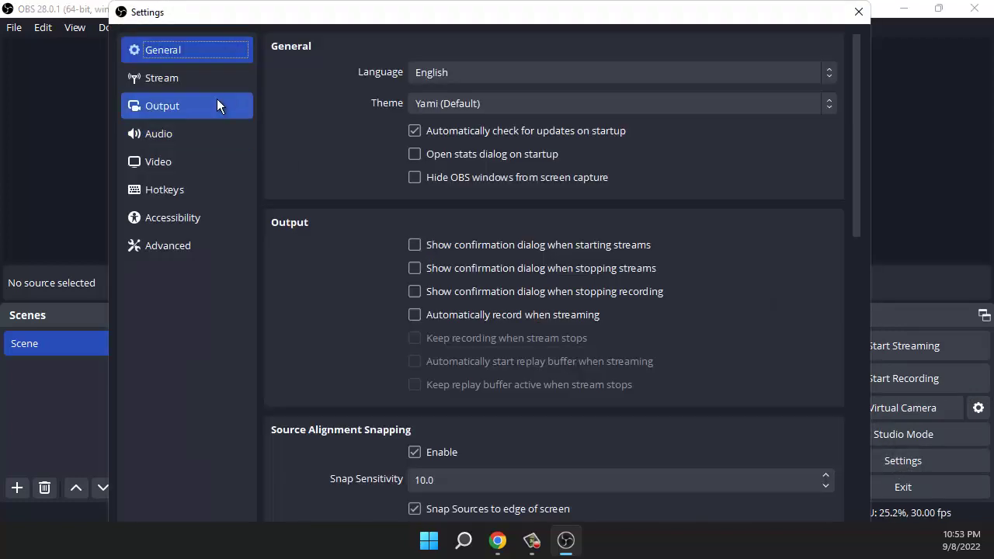
{"action": "left_click", "coordinate": [198, 98]}
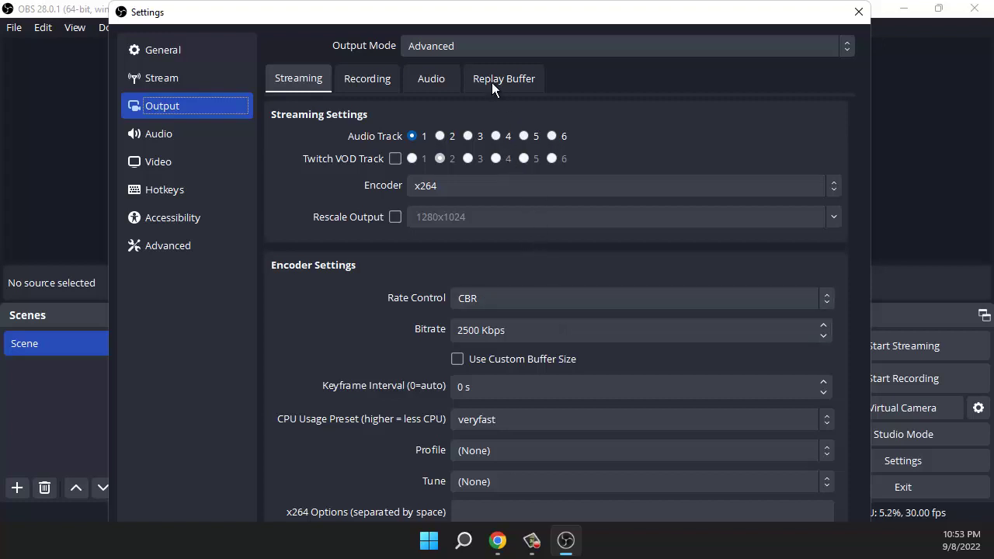
{"action": "left_click", "coordinate": [489, 54]}
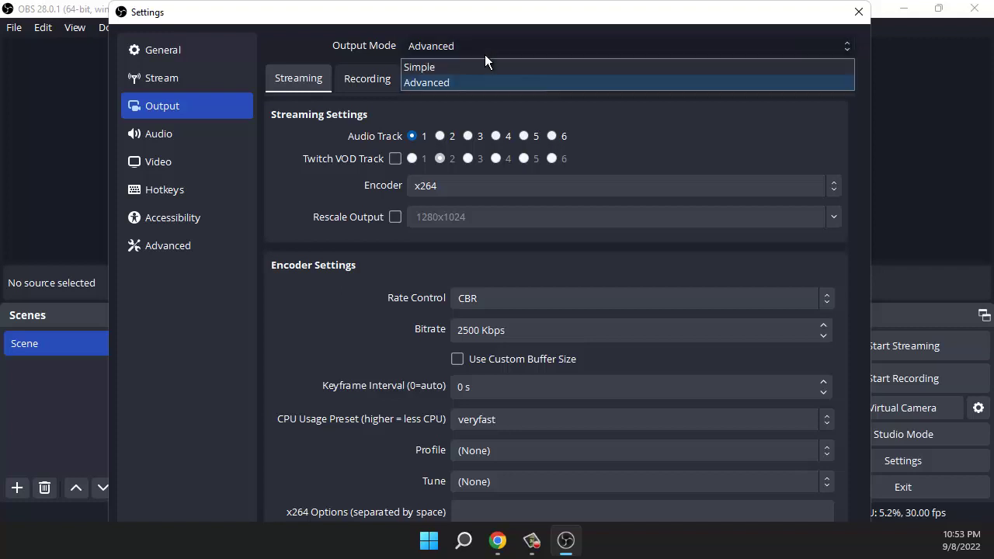
{"action": "left_click", "coordinate": [483, 51]}
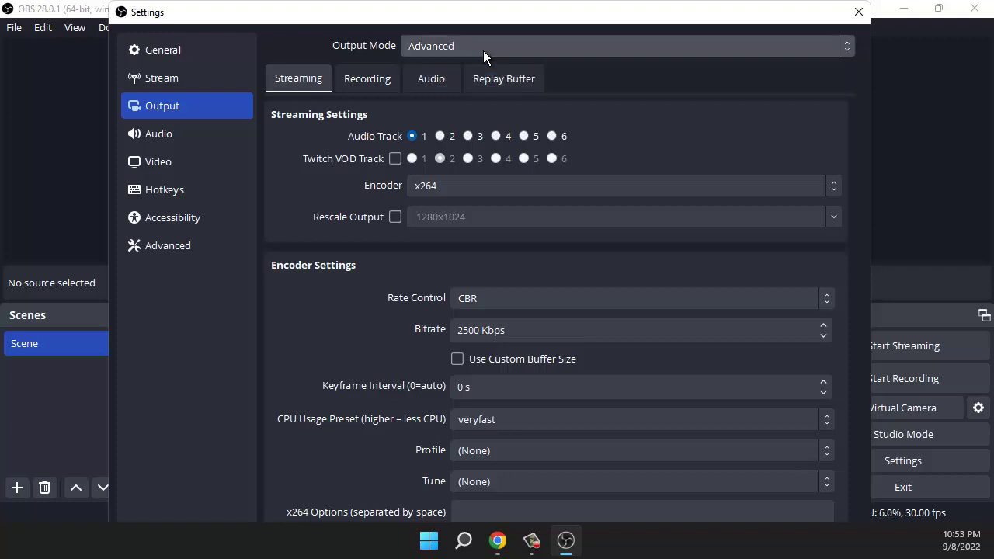
{"action": "left_click", "coordinate": [483, 51]}
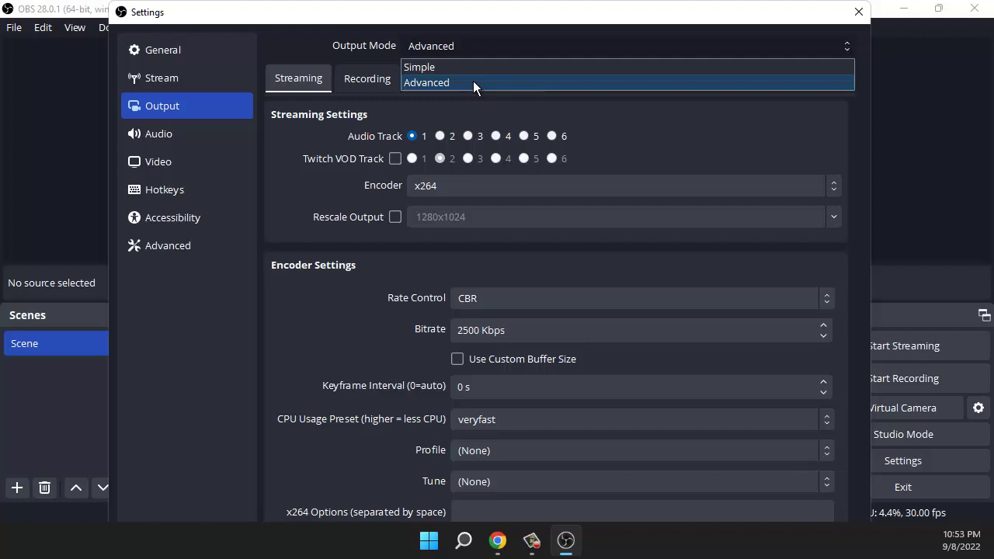
{"action": "left_click", "coordinate": [468, 69]}
{"action": "left_click", "coordinate": [454, 45]}
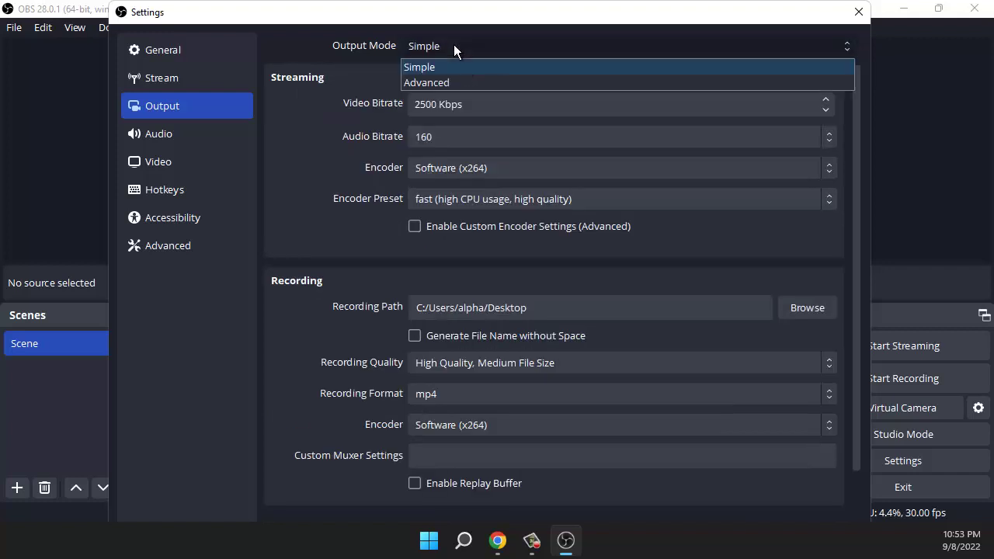
{"action": "left_click", "coordinate": [461, 83]}
{"action": "left_click", "coordinate": [450, 53]}
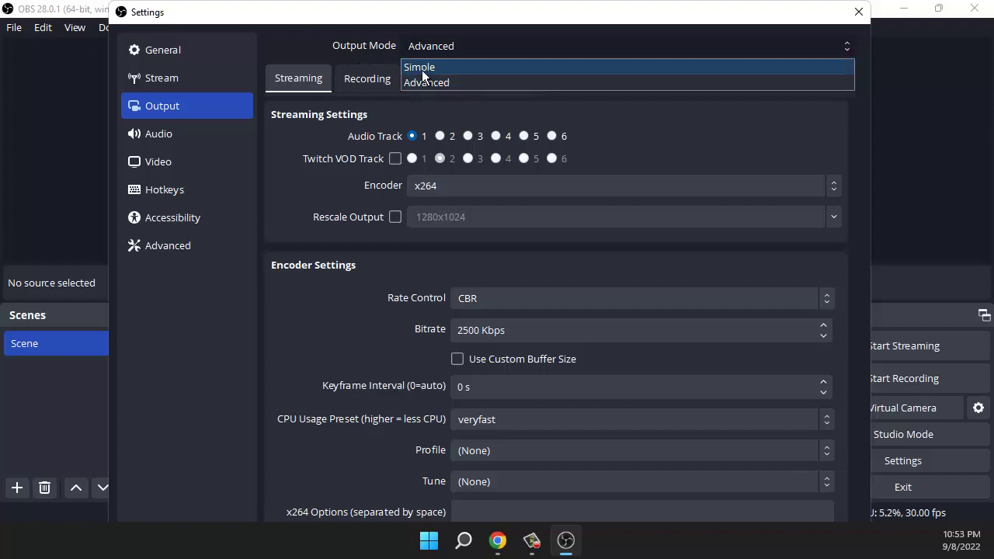
{"action": "left_click", "coordinate": [421, 69]}
{"action": "scroll", "coordinate": [650, 345], "scroll_direction": "down", "scroll_amount": 1}
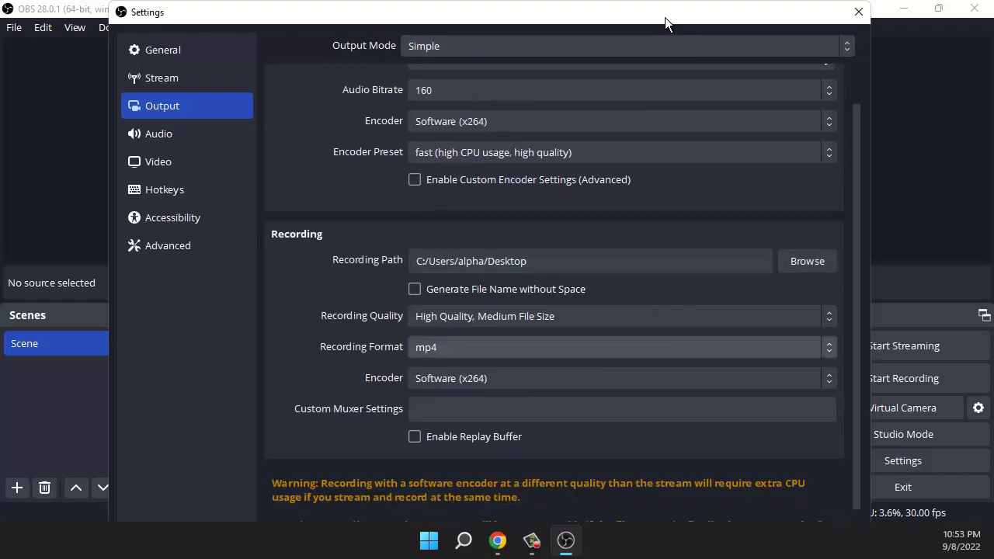
{"action": "left_click_drag", "start_coordinate": [672, 7], "coordinate": [648, 90]}
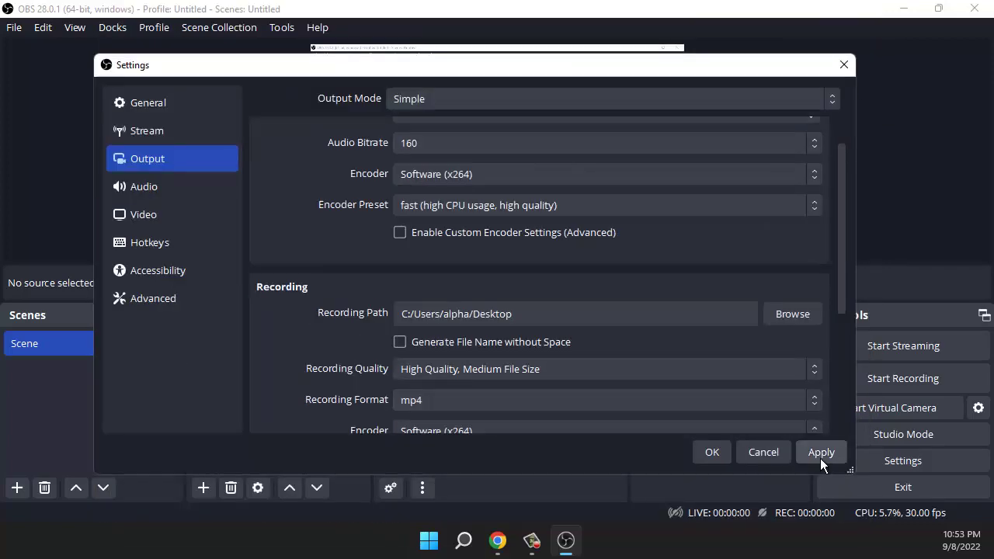
{"action": "left_click", "coordinate": [821, 452]}
{"action": "left_click", "coordinate": [712, 452]}
Start a new recording, pause it, then stop it so the clip saves
{"action": "left_click", "coordinate": [846, 380]}
{"action": "left_click", "coordinate": [975, 381]}
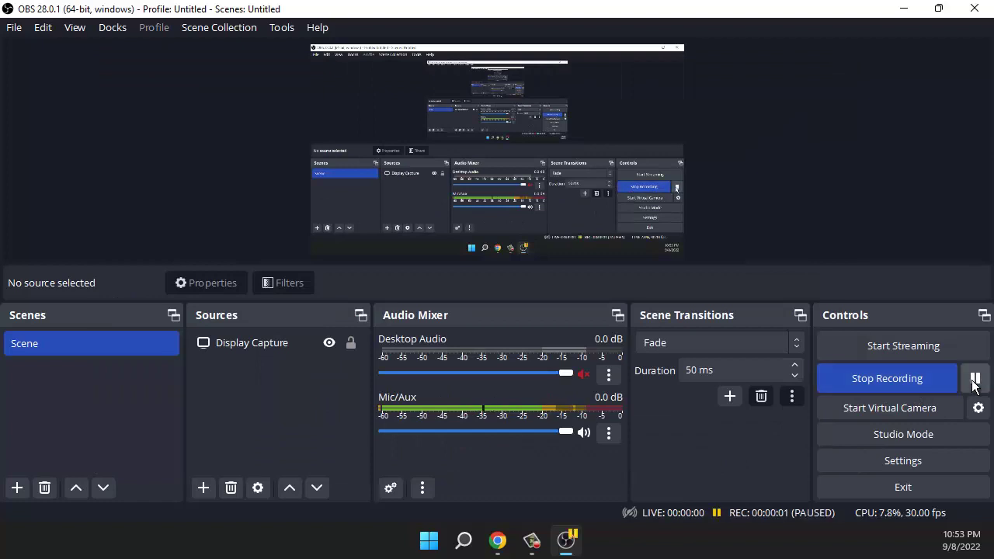
{"action": "left_click", "coordinate": [913, 381]}
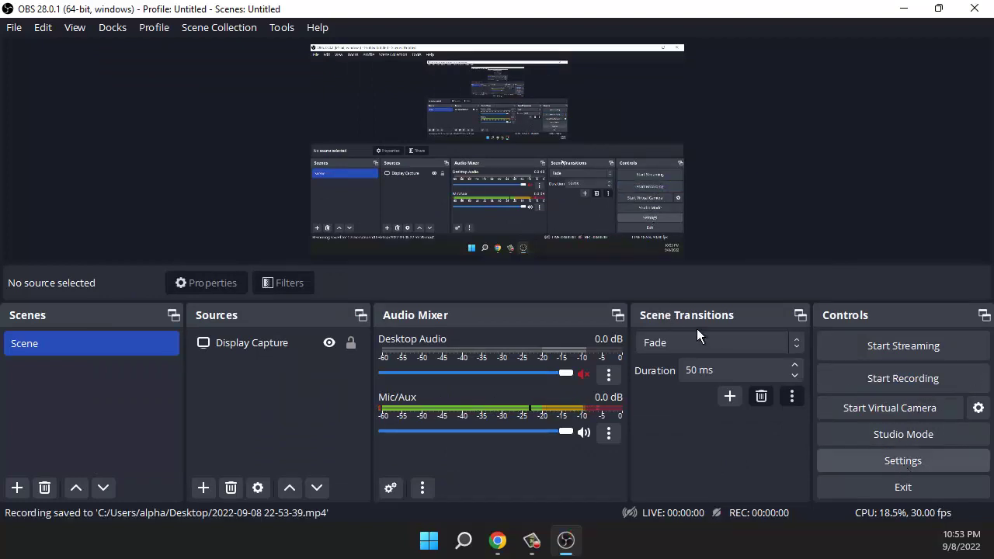
Switch the Output Mode back to Advanced in Settings
{"action": "left_click", "coordinate": [855, 463]}
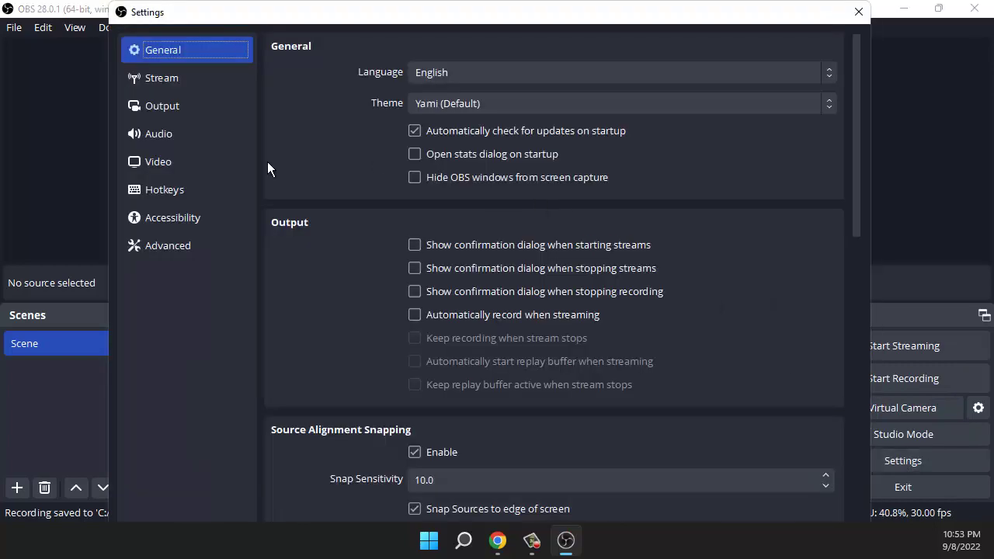
{"action": "left_click", "coordinate": [183, 105]}
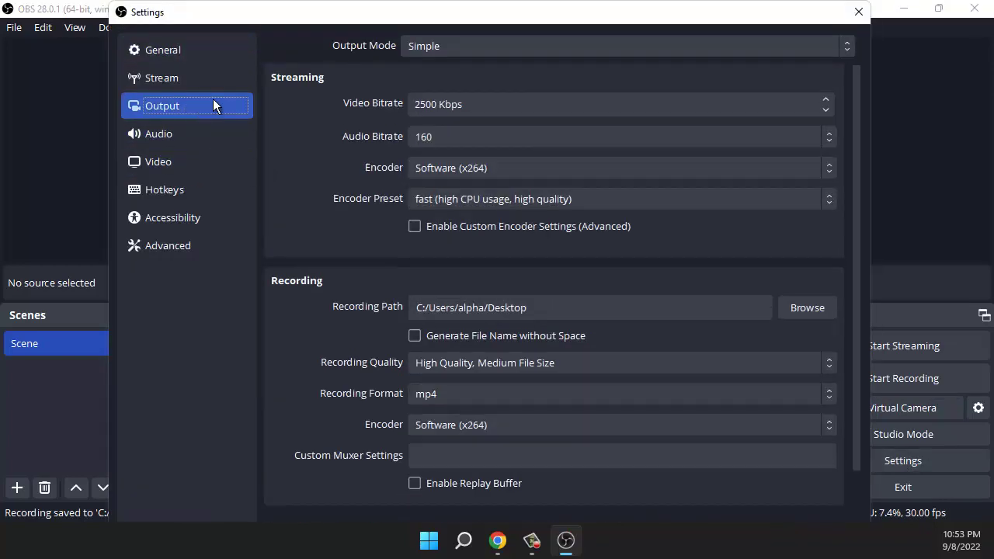
{"action": "left_click", "coordinate": [413, 50]}
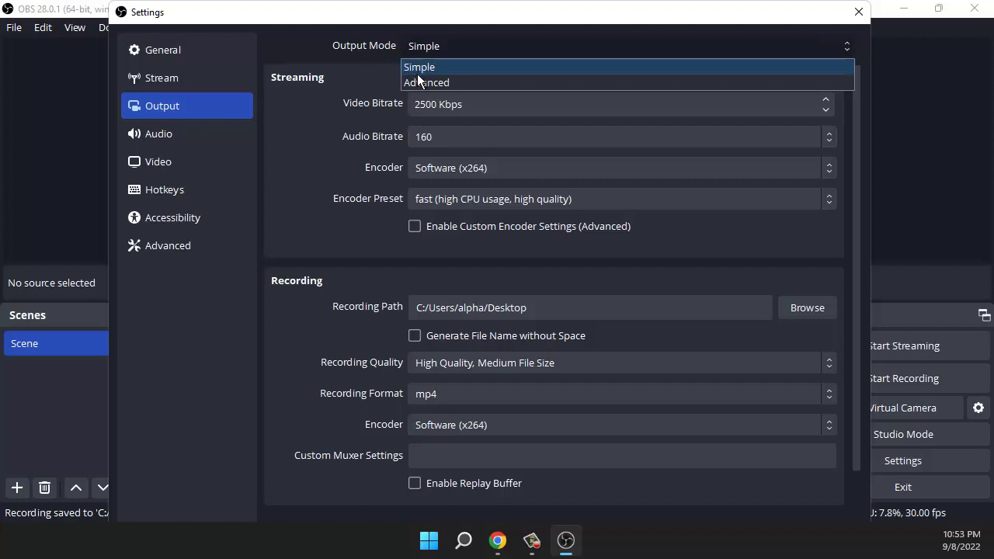
{"action": "left_click", "coordinate": [424, 83]}
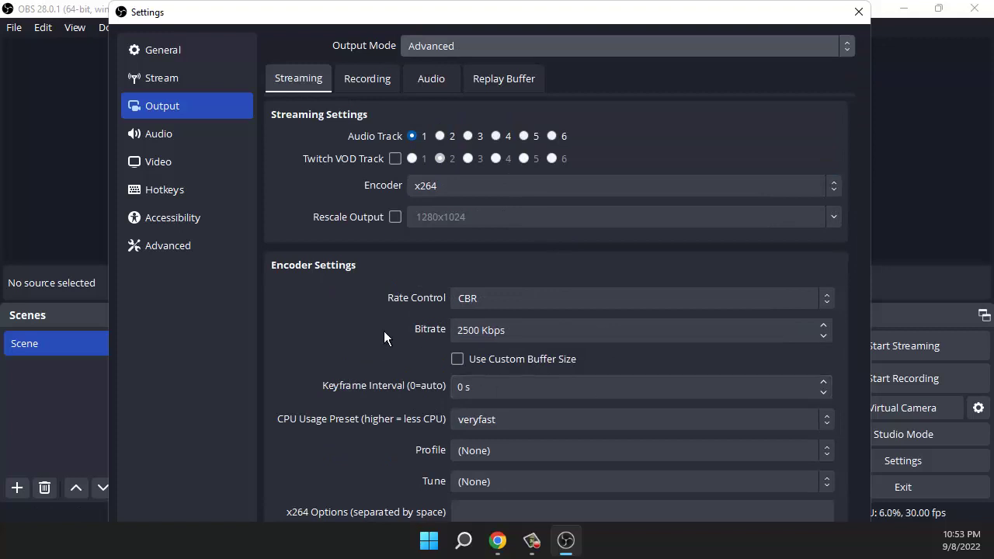
{"action": "left_click_drag", "start_coordinate": [778, 7], "coordinate": [694, 55]}
{"action": "scroll", "coordinate": [633, 269], "scroll_direction": "down", "scroll_amount": 2}
{"action": "scroll", "coordinate": [589, 276], "scroll_direction": "down", "scroll_amount": 2}
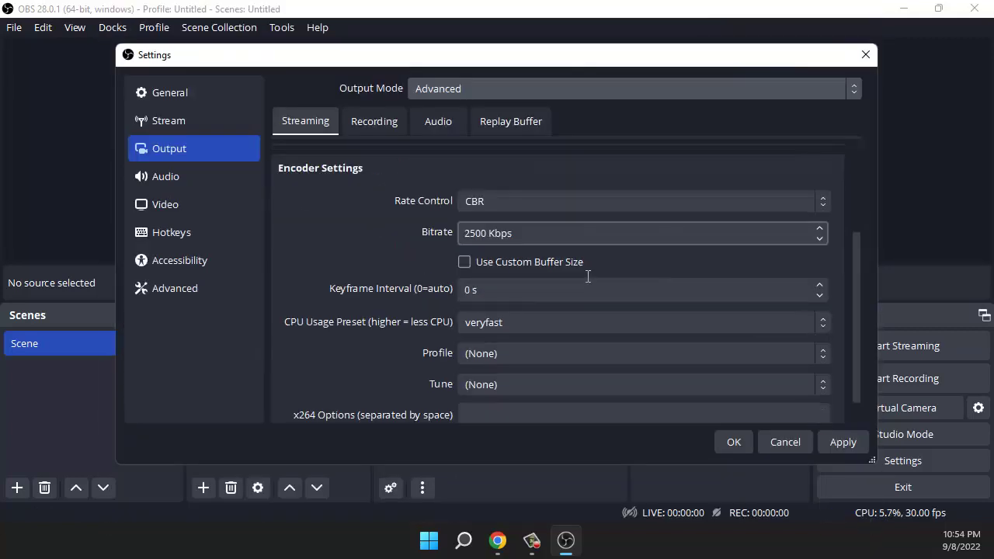
{"action": "scroll", "coordinate": [589, 276], "scroll_direction": "up", "scroll_amount": 4}
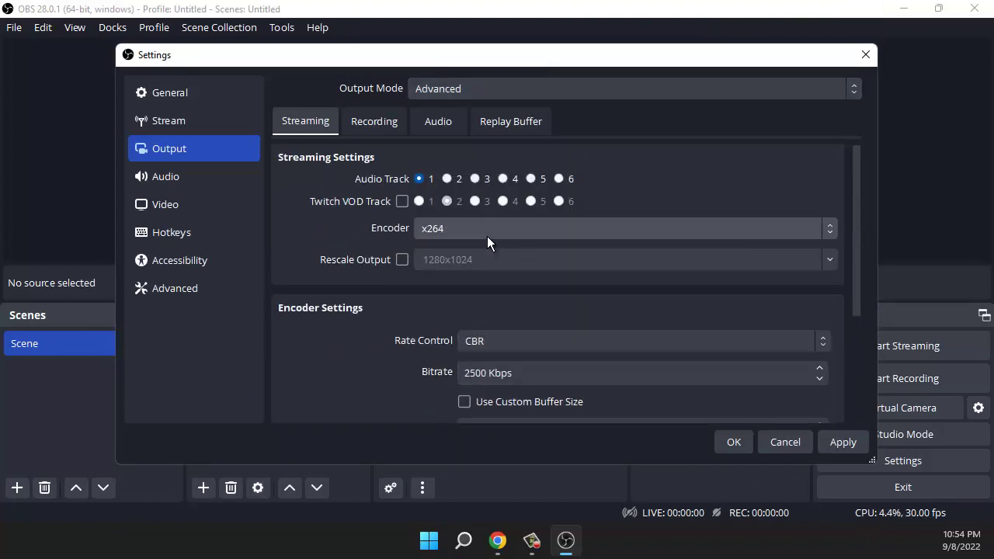
On the Recording tab, set the encoder to AOM AV1, then apply and close
{"action": "left_click", "coordinate": [357, 121]}
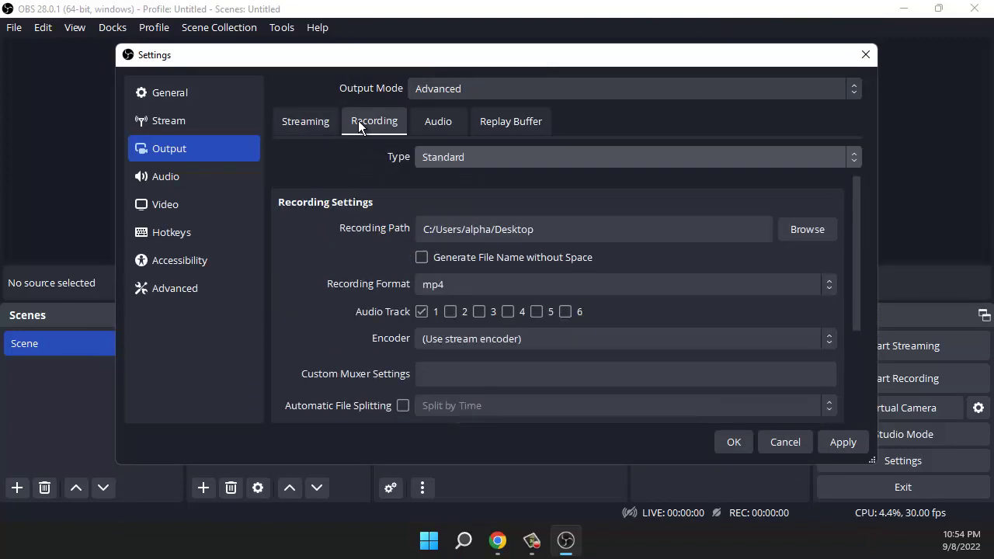
{"action": "scroll", "coordinate": [509, 266], "scroll_direction": "down", "scroll_amount": 2}
{"action": "scroll", "coordinate": [508, 266], "scroll_direction": "up", "scroll_amount": 3}
{"action": "left_click", "coordinate": [457, 347]}
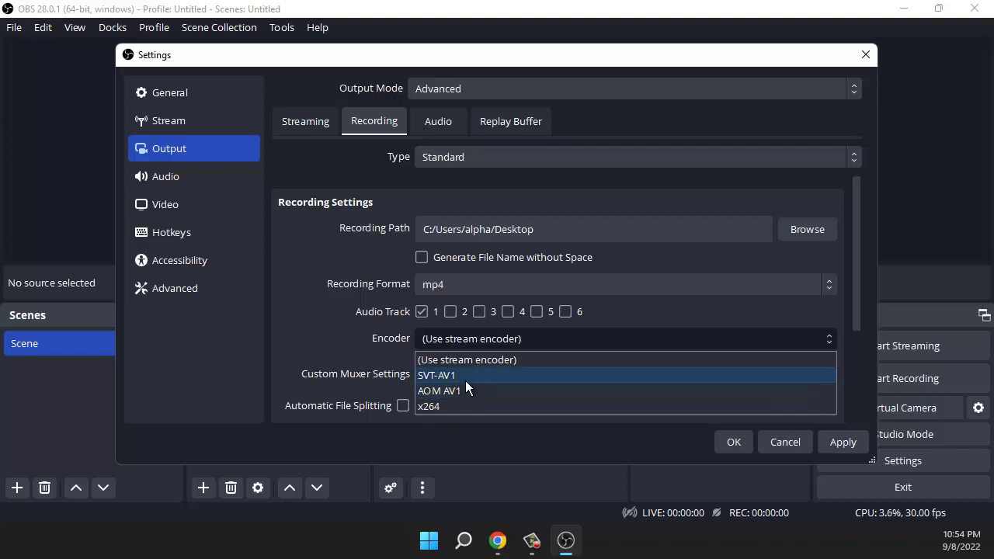
{"action": "left_click", "coordinate": [487, 378]}
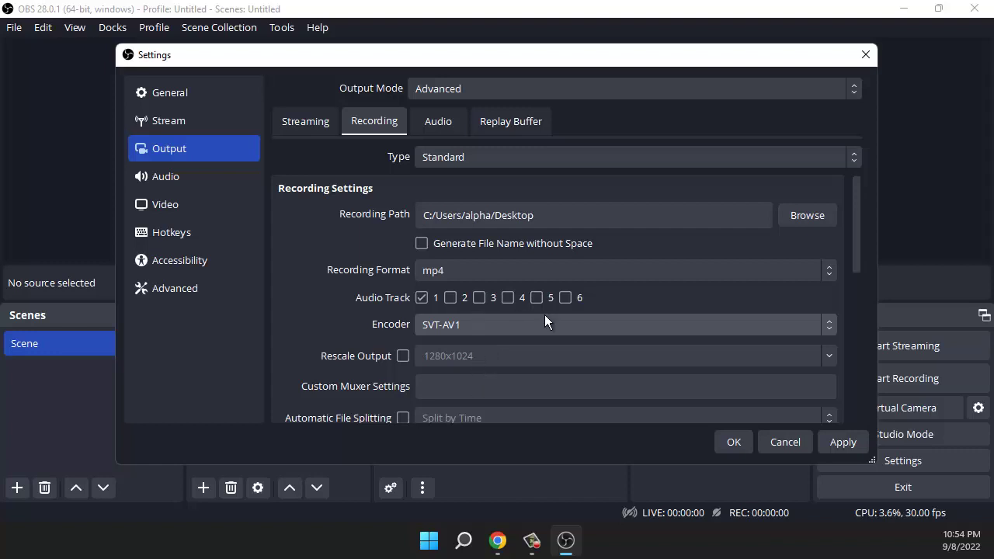
{"action": "left_click", "coordinate": [462, 330]}
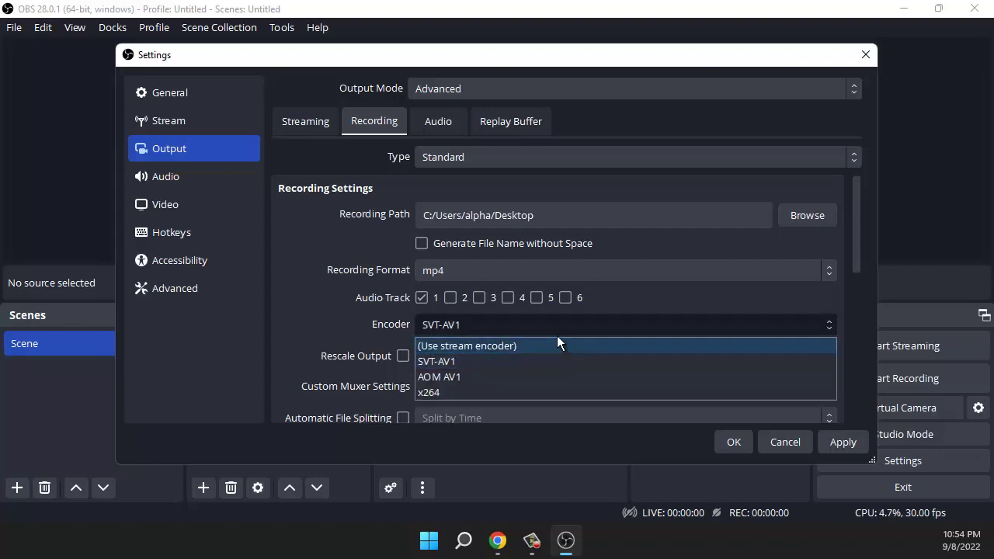
{"action": "left_click", "coordinate": [484, 377]}
{"action": "left_click", "coordinate": [842, 441]}
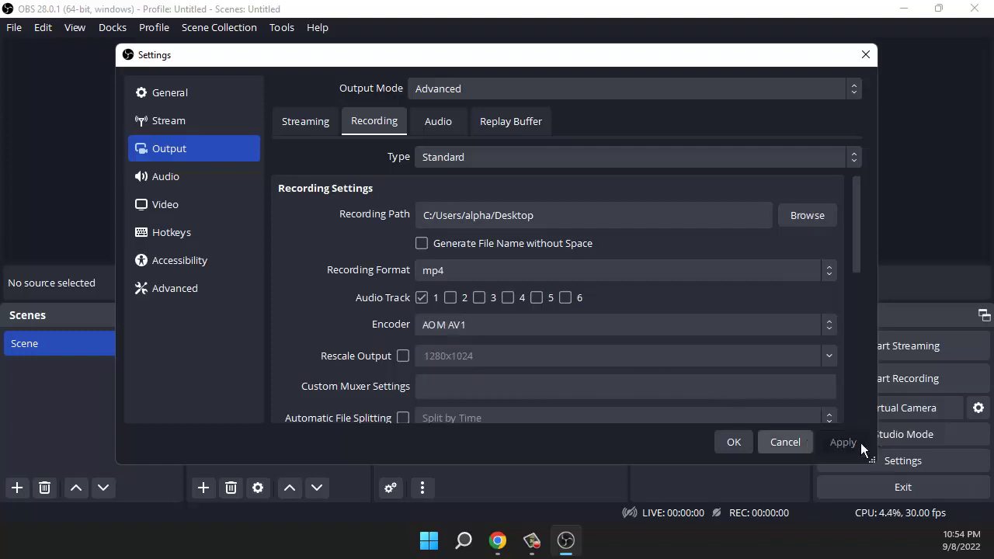
{"action": "left_click", "coordinate": [735, 440]}
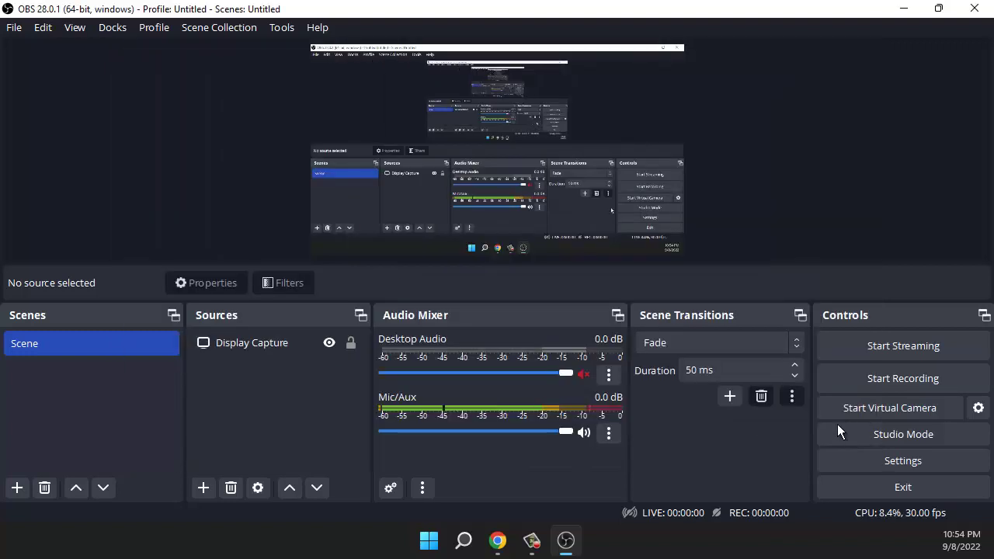
Start a test recording, pause it at 00:00:01, then stop it
{"action": "left_click", "coordinate": [865, 385]}
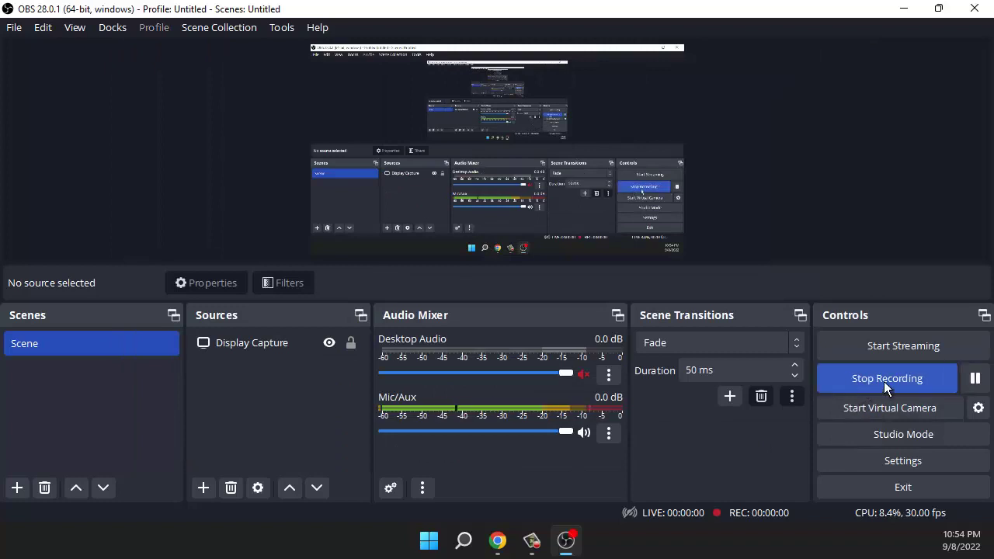
{"action": "left_click", "coordinate": [971, 382]}
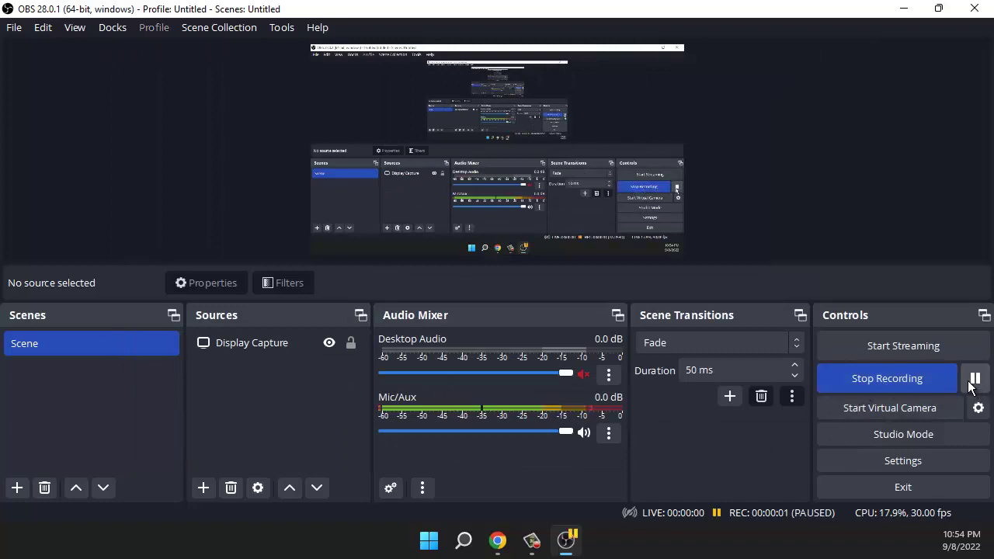
{"action": "left_click", "coordinate": [914, 383]}
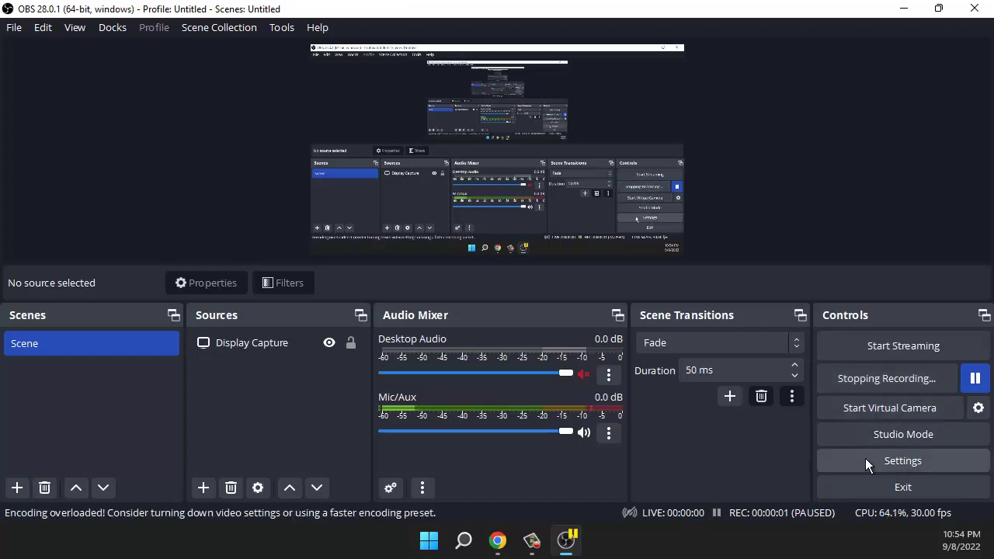
Set the recording encoder to (Use stream encoder), apply, then record and stop a 4-second clip
{"action": "left_click", "coordinate": [865, 466]}
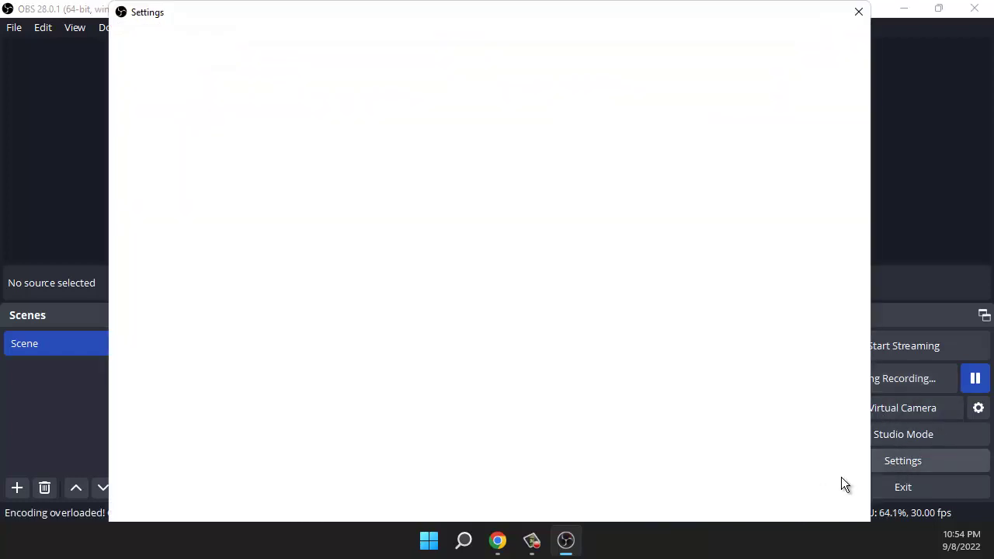
{"action": "left_click", "coordinate": [197, 126]}
{"action": "left_click", "coordinate": [186, 106]}
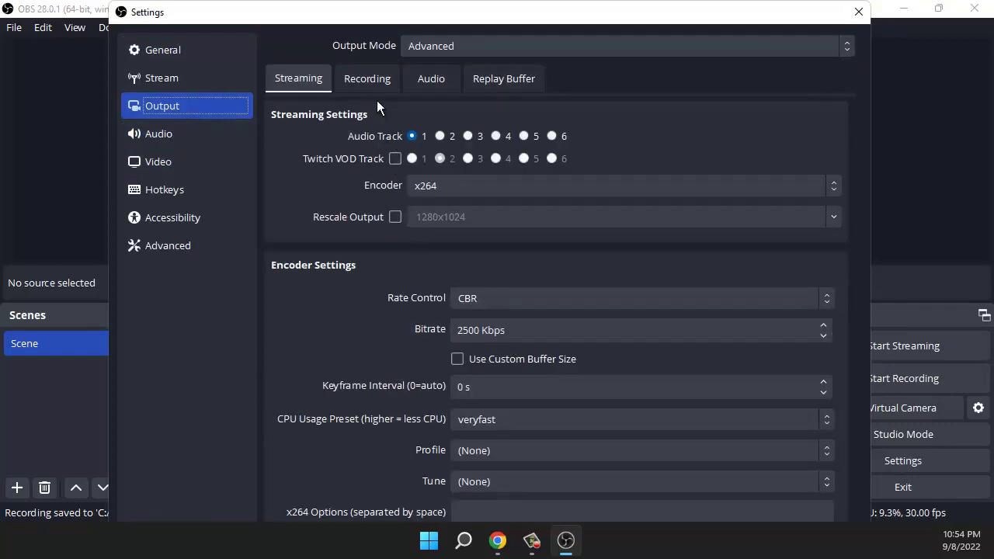
{"action": "left_click", "coordinate": [378, 81]}
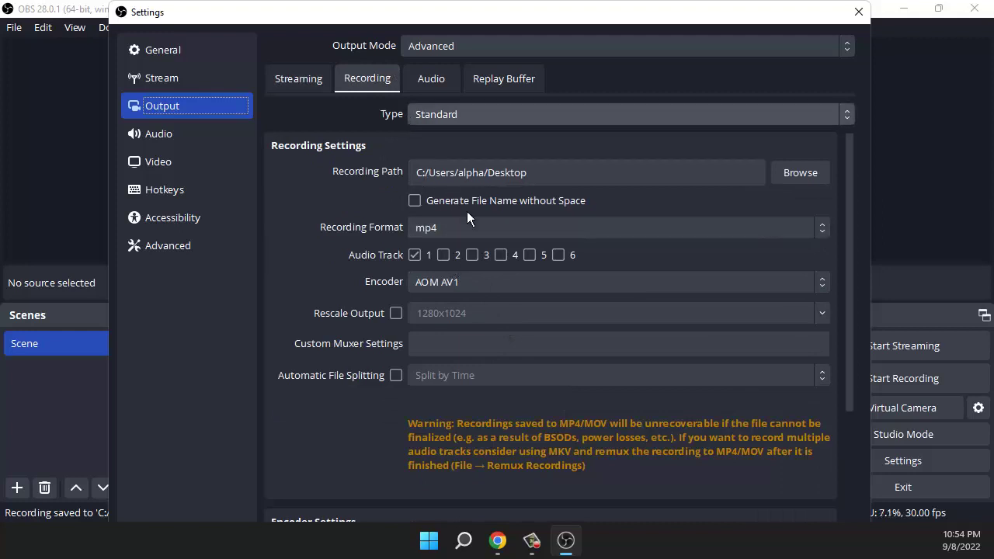
{"action": "scroll", "coordinate": [500, 318], "scroll_direction": "down", "scroll_amount": 1}
{"action": "left_click", "coordinate": [441, 239]}
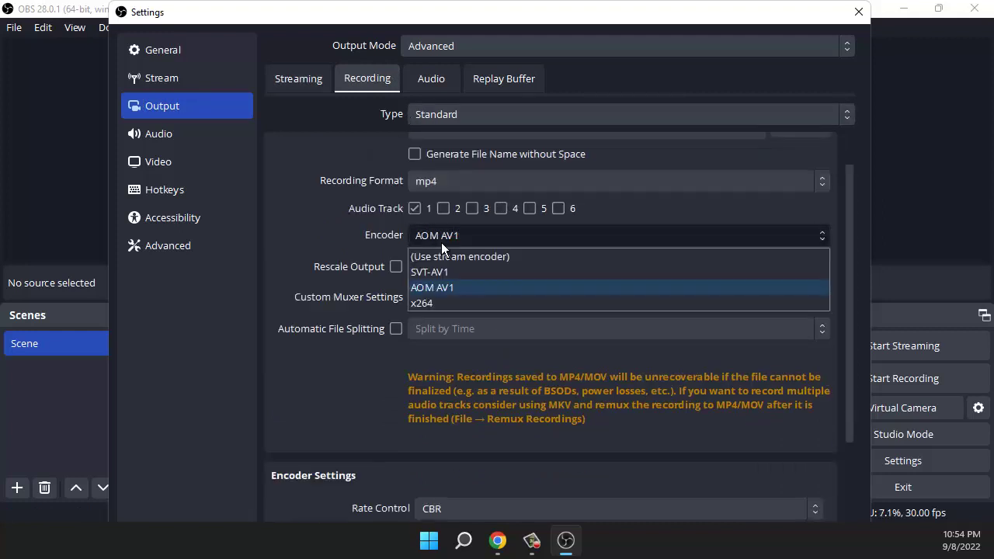
{"action": "left_click", "coordinate": [441, 256]}
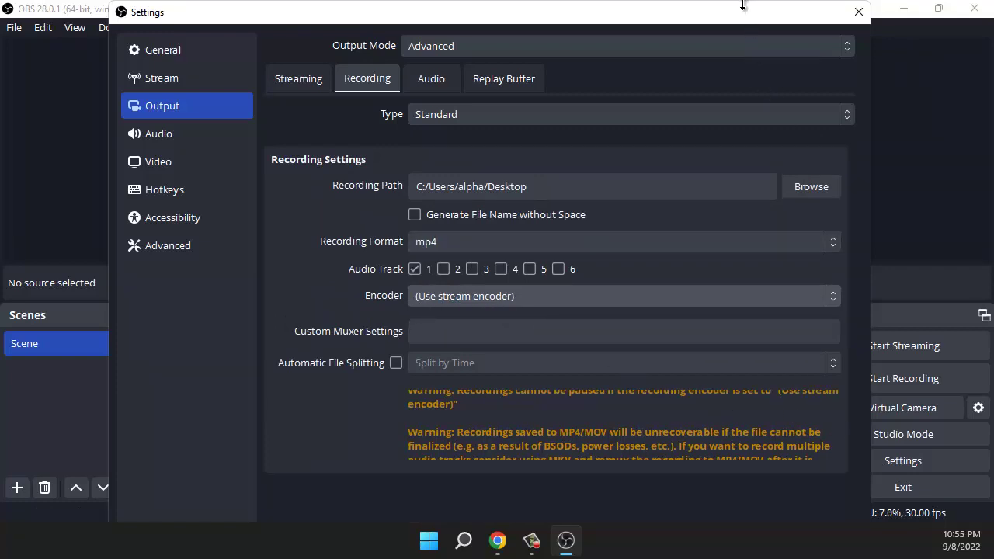
{"action": "left_click_drag", "start_coordinate": [742, 6], "coordinate": [727, 59]}
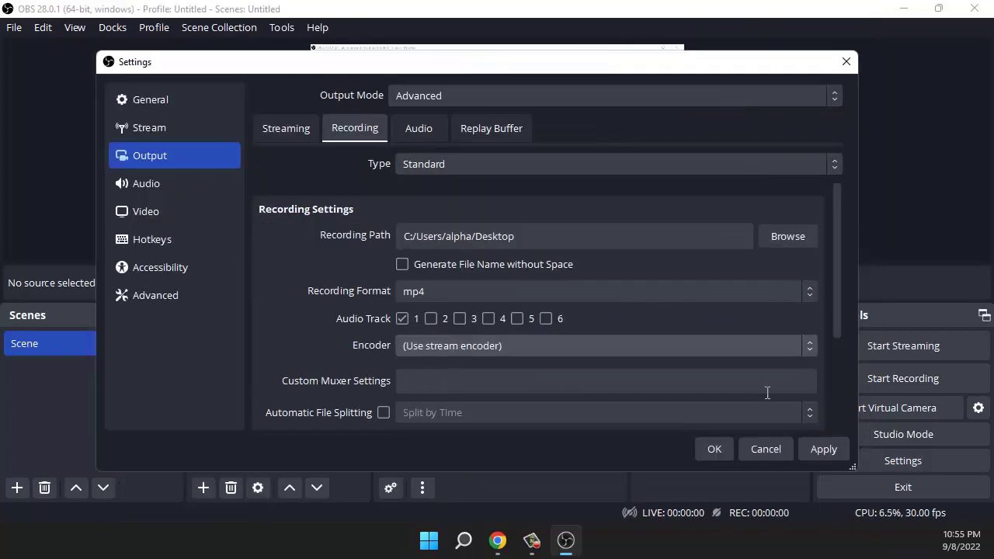
{"action": "left_click", "coordinate": [801, 450]}
{"action": "left_click", "coordinate": [779, 442]}
{"action": "left_click", "coordinate": [868, 379]}
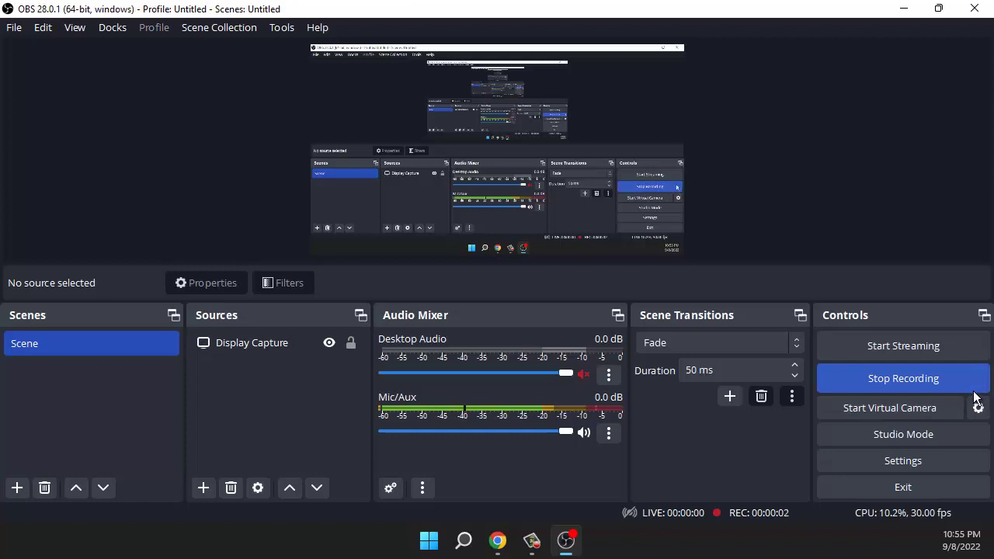
{"action": "left_click", "coordinate": [931, 382]}
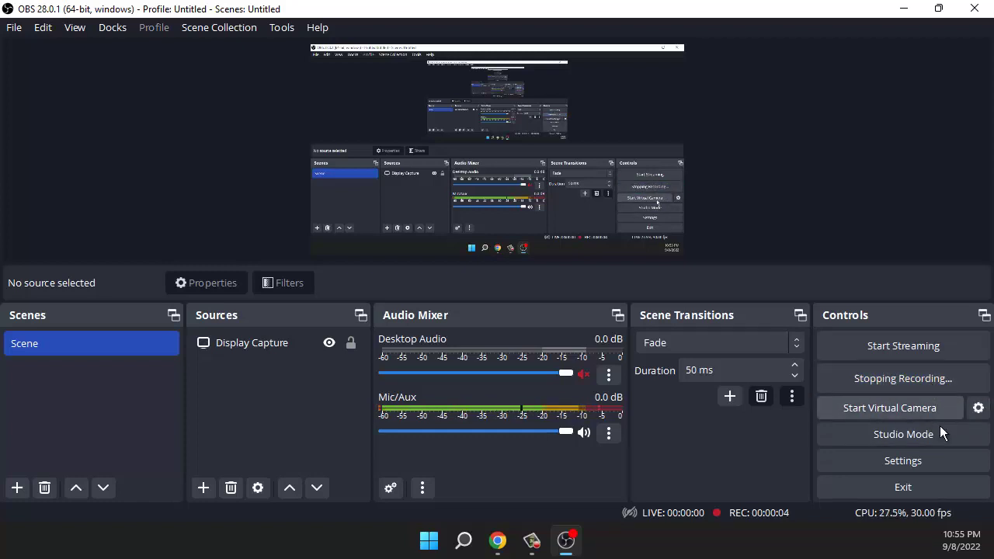